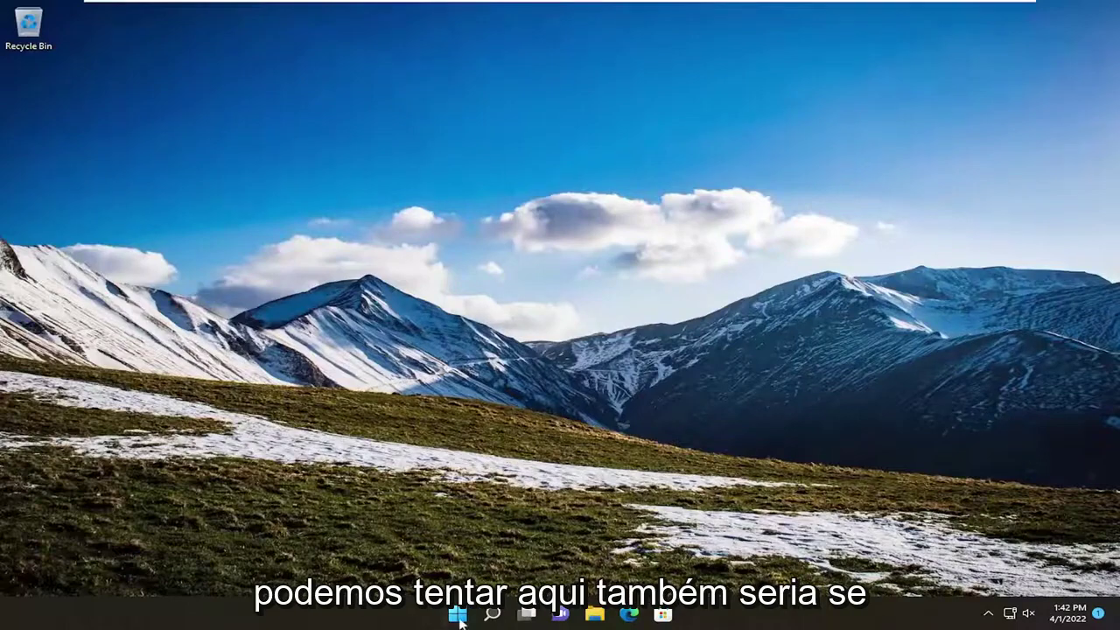
- Run the Power troubleshooter from Settings' Other troubleshooters list, then close its no-changes result
left_click(492, 614)
type("trouble")
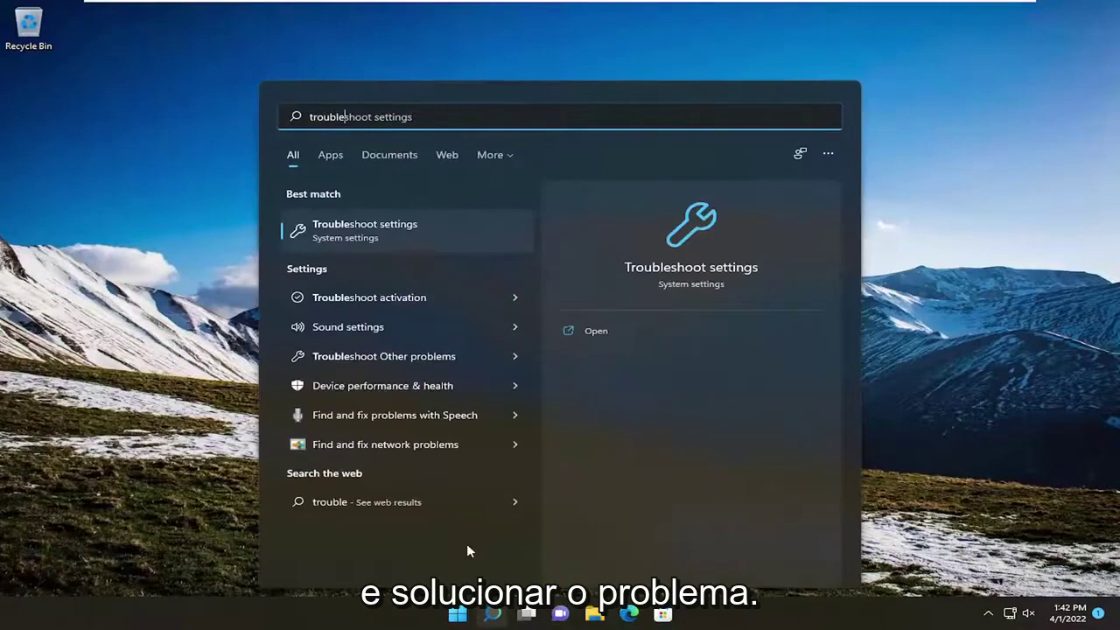
type("shoot")
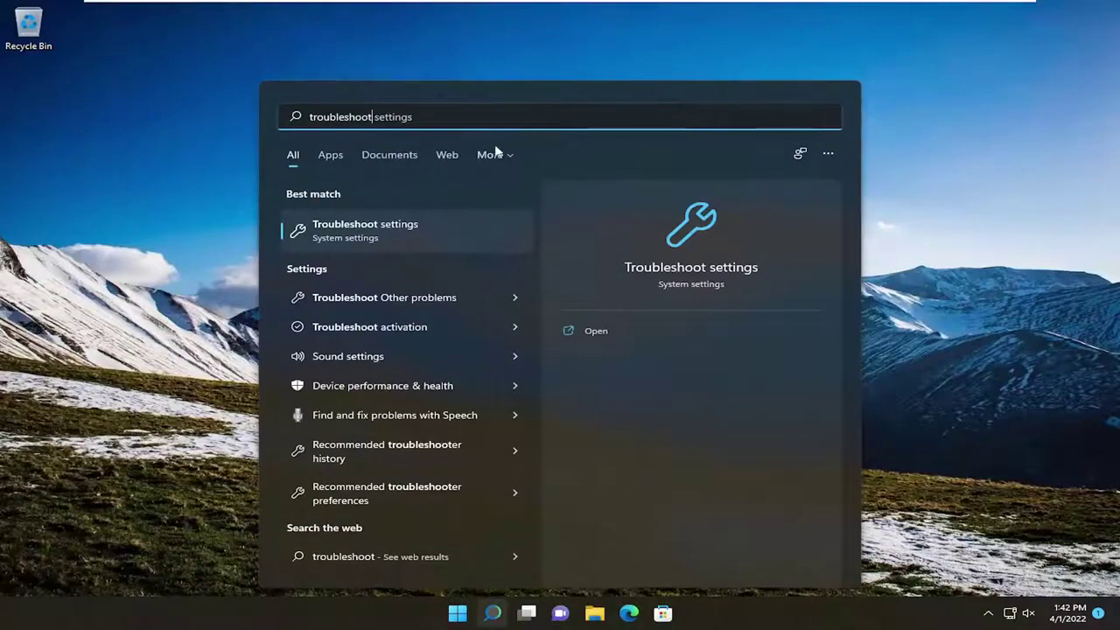
left_click(400, 229)
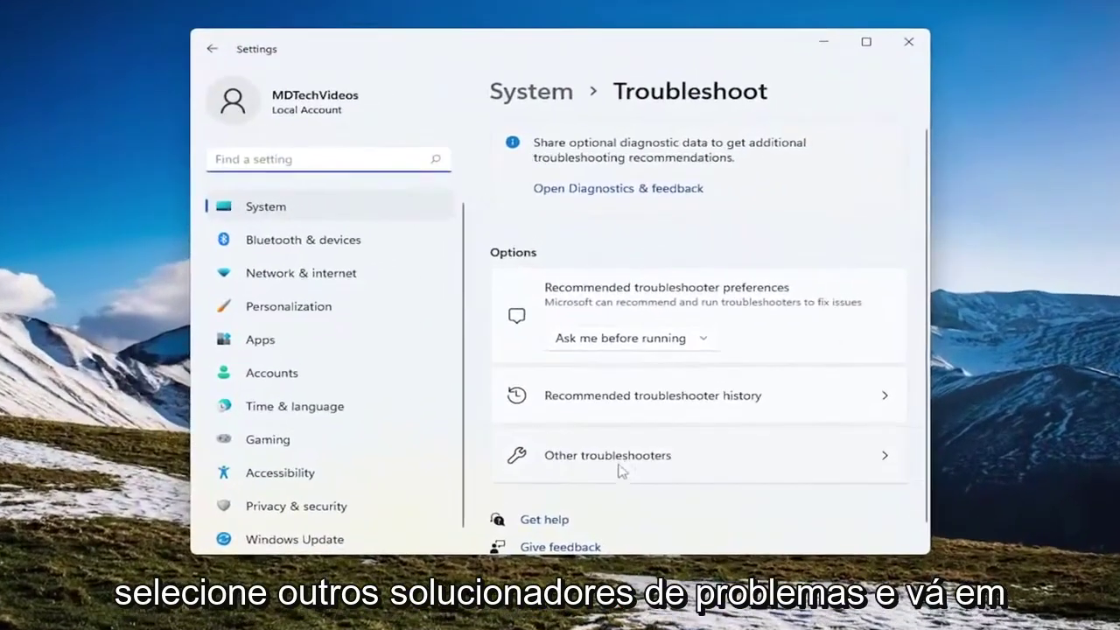
left_click(620, 464)
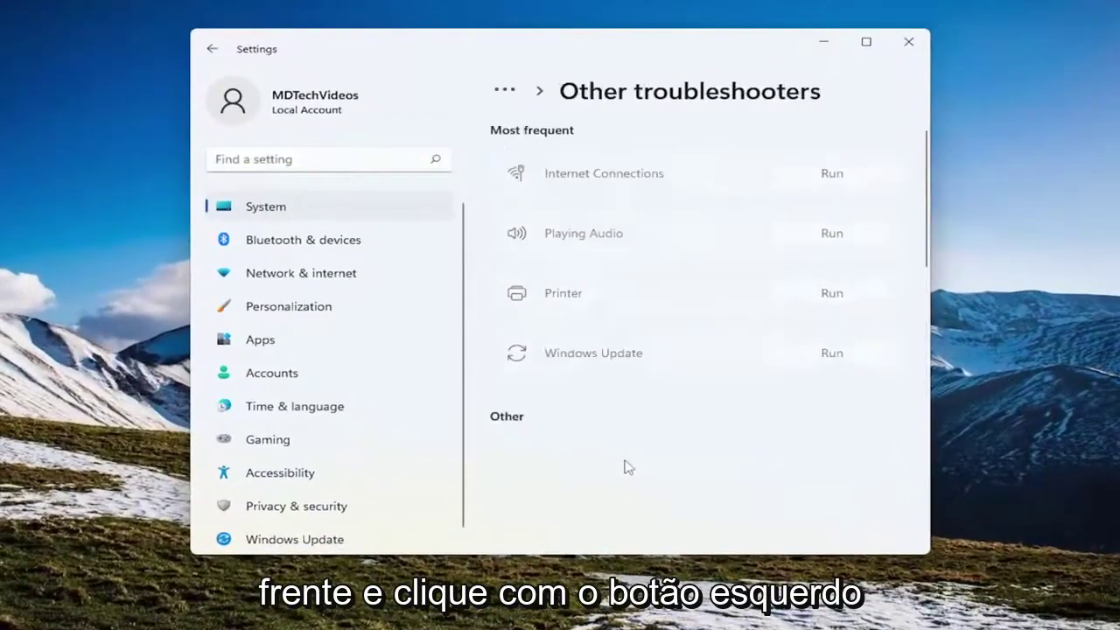
scroll(628, 467, "down", 1)
scroll(674, 358, "down", 1)
scroll(520, 298, "down", 1)
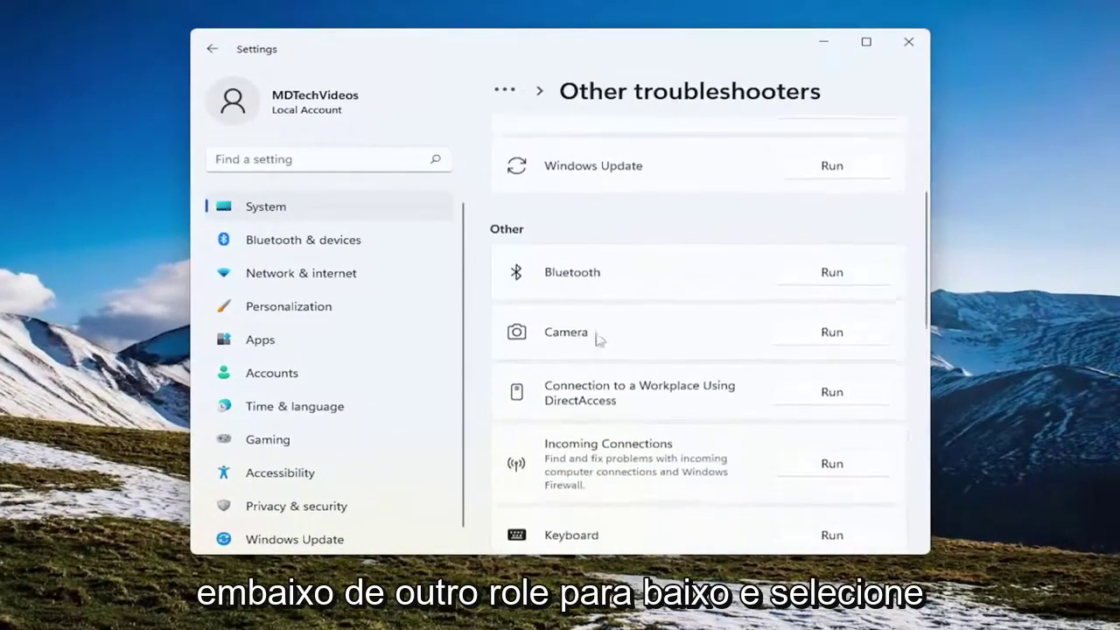
scroll(598, 338, "down", 2)
scroll(642, 394, "down", 1)
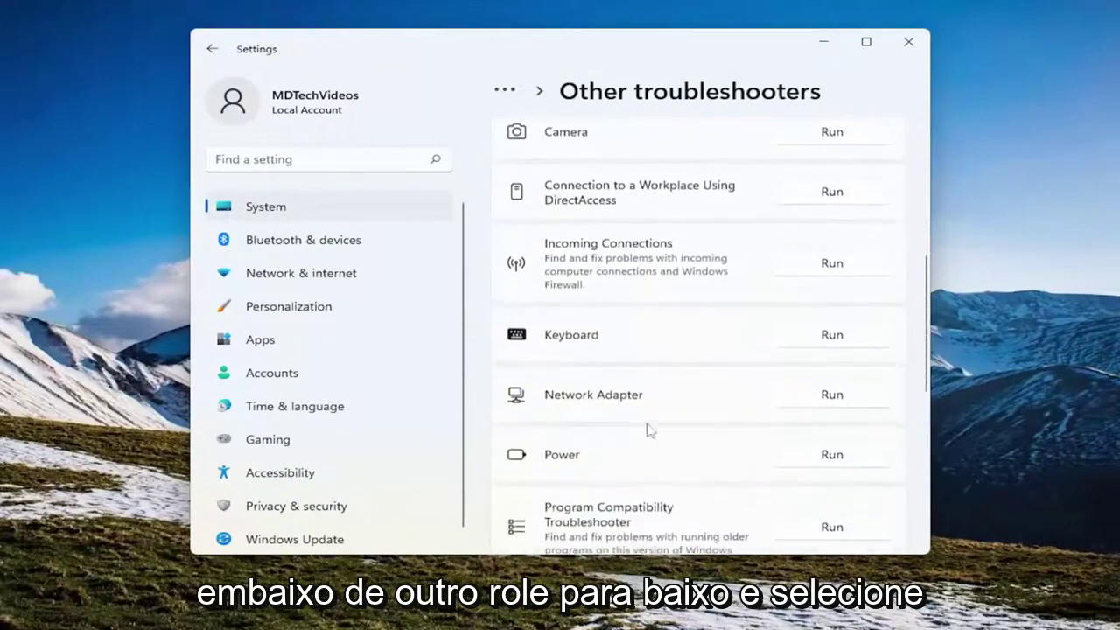
left_click(836, 459)
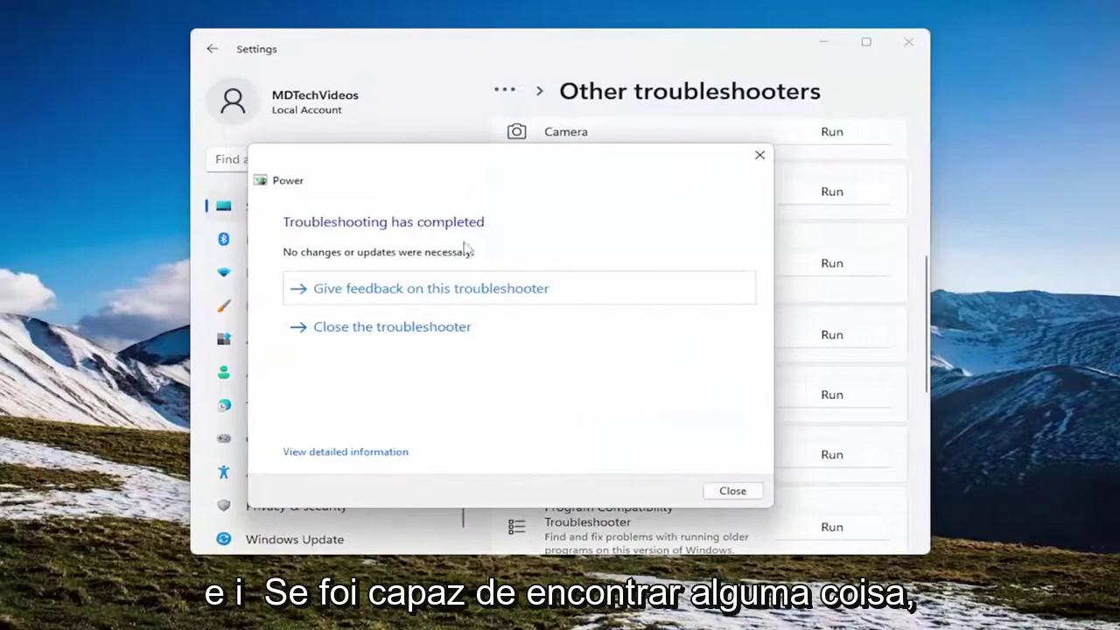
left_click(734, 491)
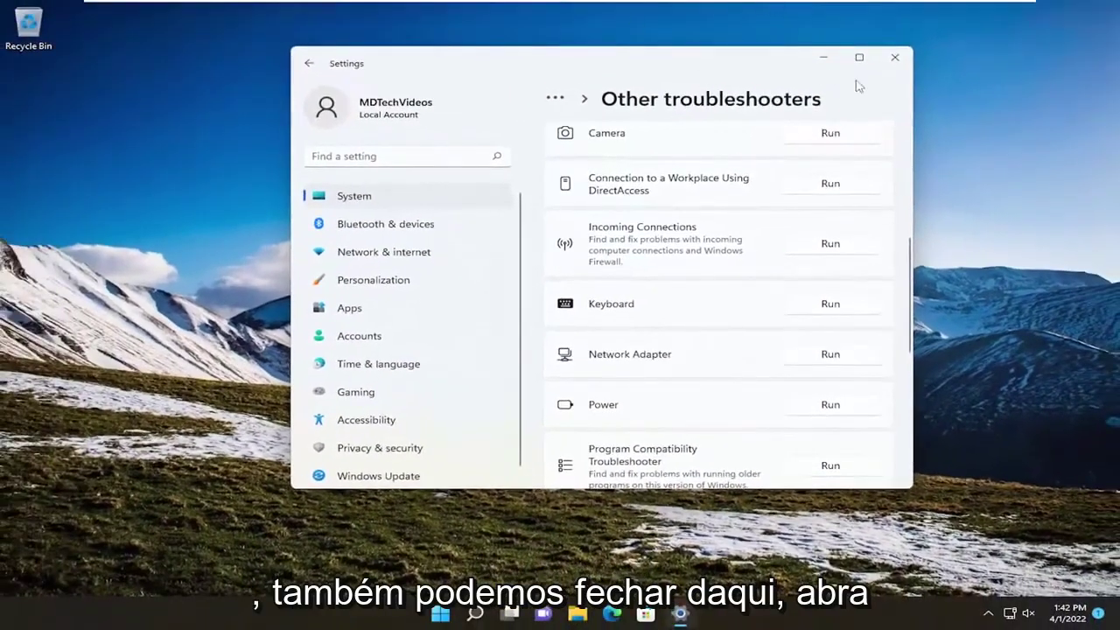
- Close Settings, open Device Manager, and expand Universal Serial Bus controllers
left_click(894, 57)
left_click(492, 613)
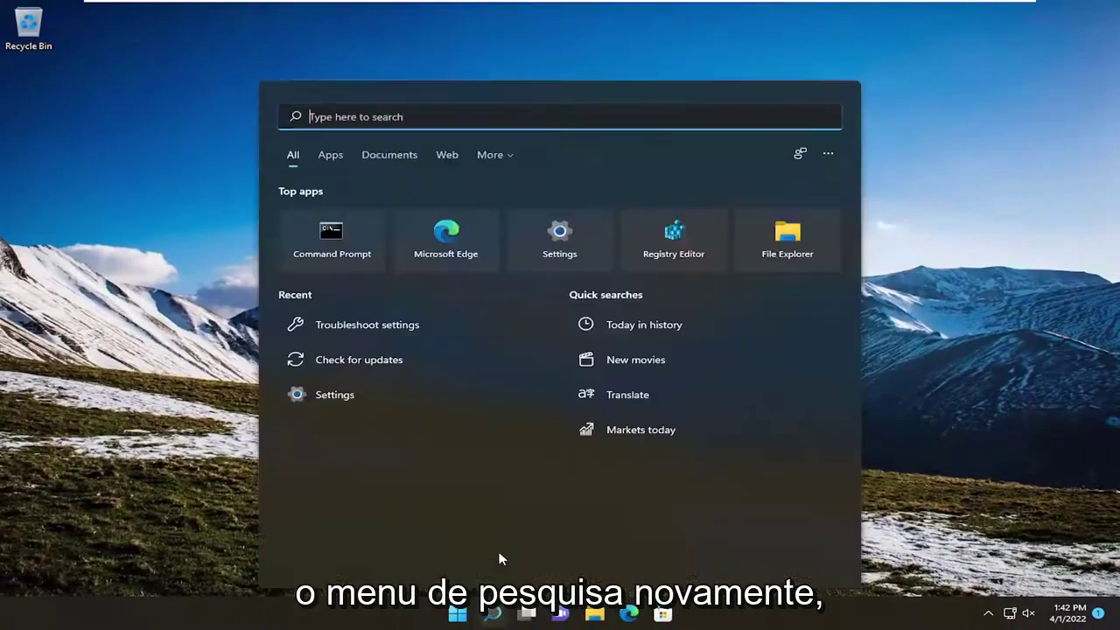
type("d")
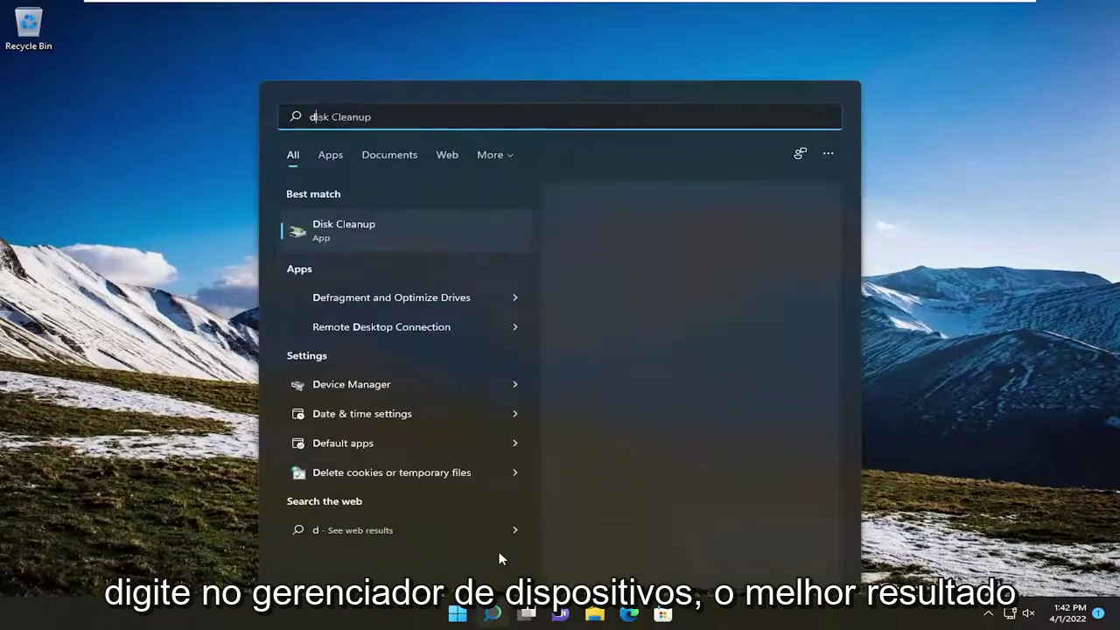
type("evice mana")
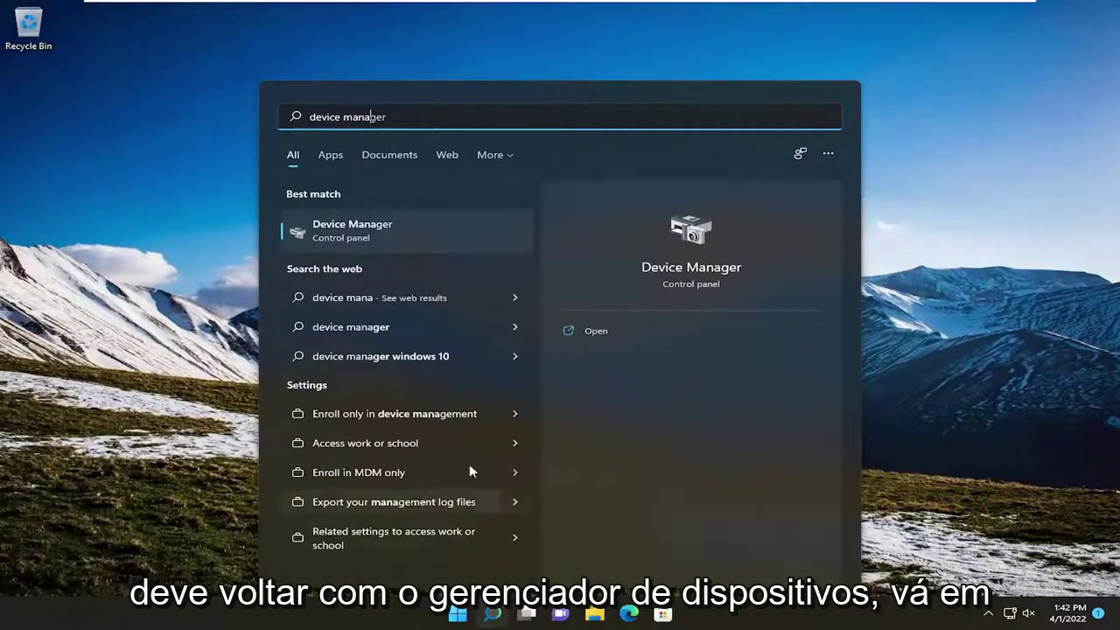
left_click(361, 235)
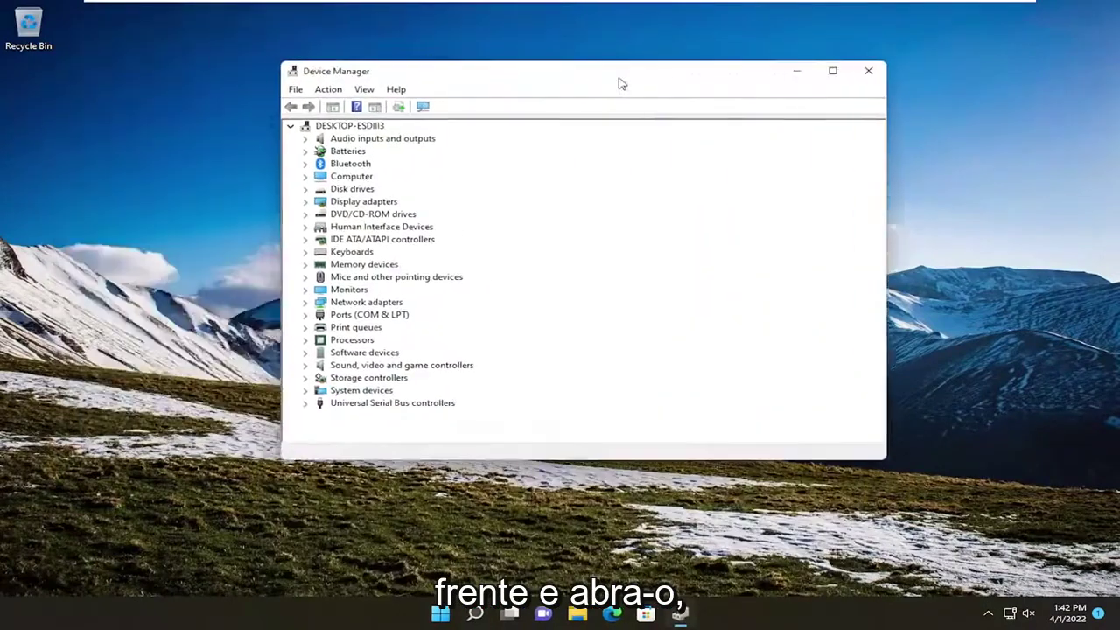
left_click_drag(391, 49, 650, 80)
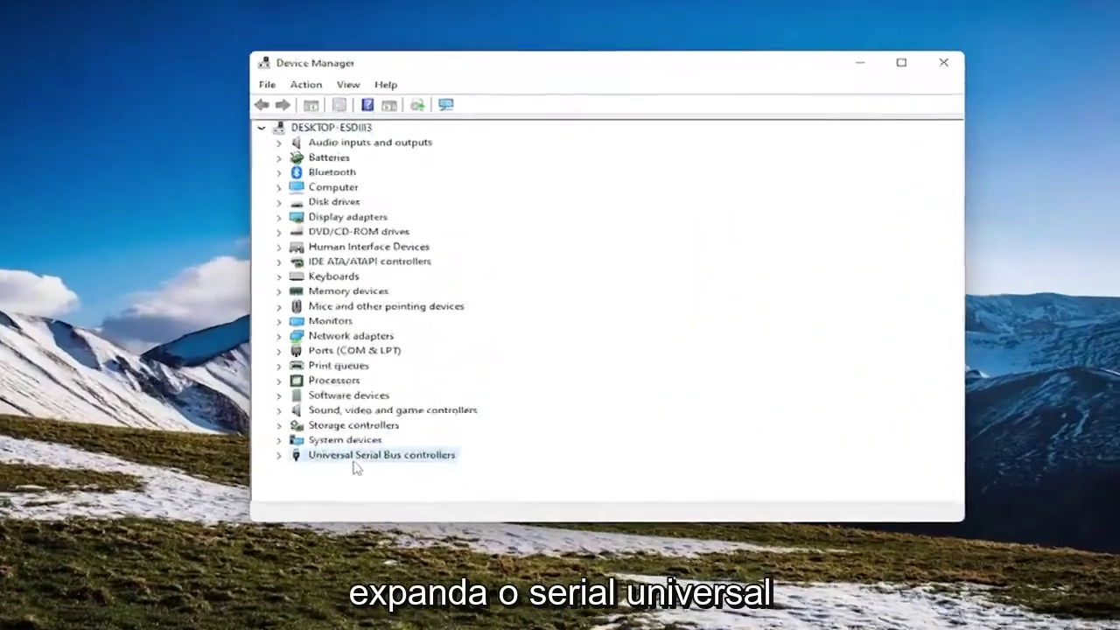
double_click(358, 454)
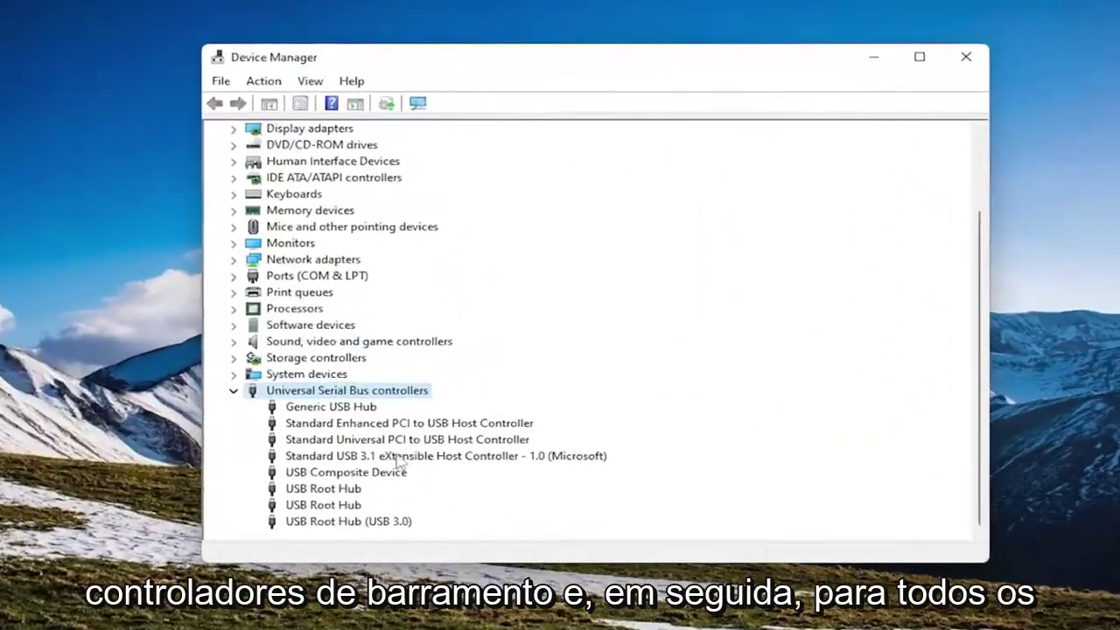
left_click(315, 488)
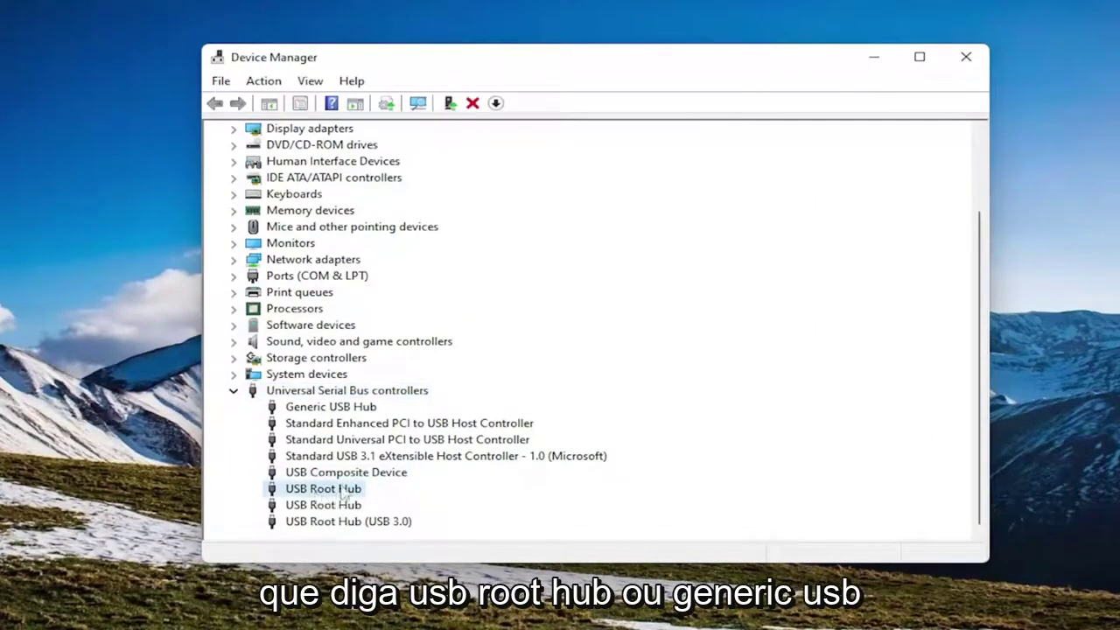
- Reinstall the Generic USB Hub driver from the computer's list of available drivers
right_click(344, 412)
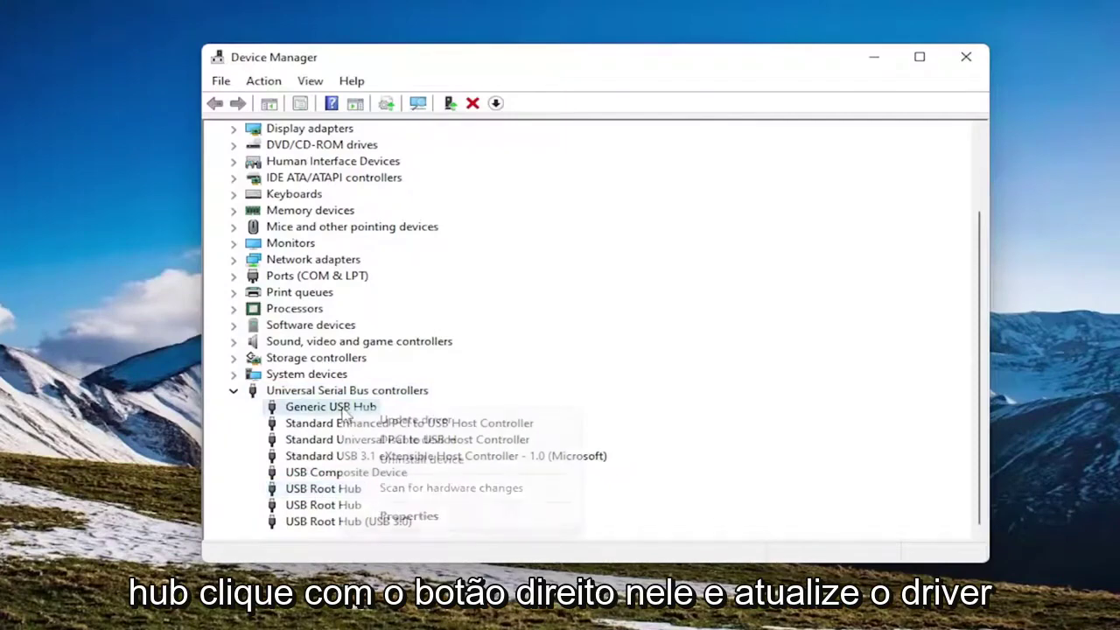
left_click(412, 420)
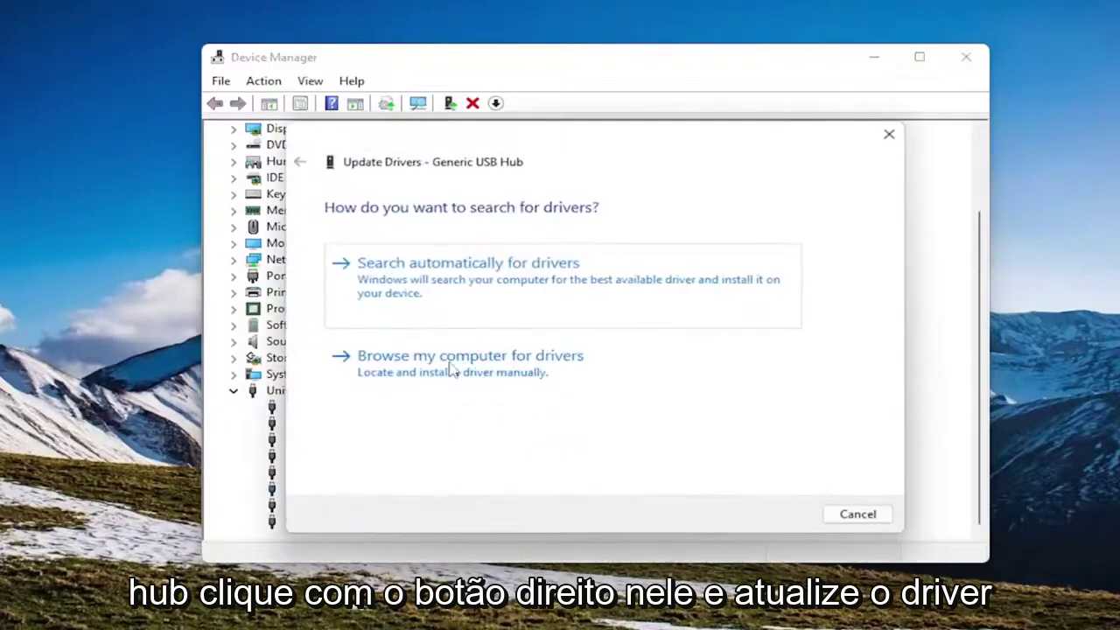
left_click(448, 365)
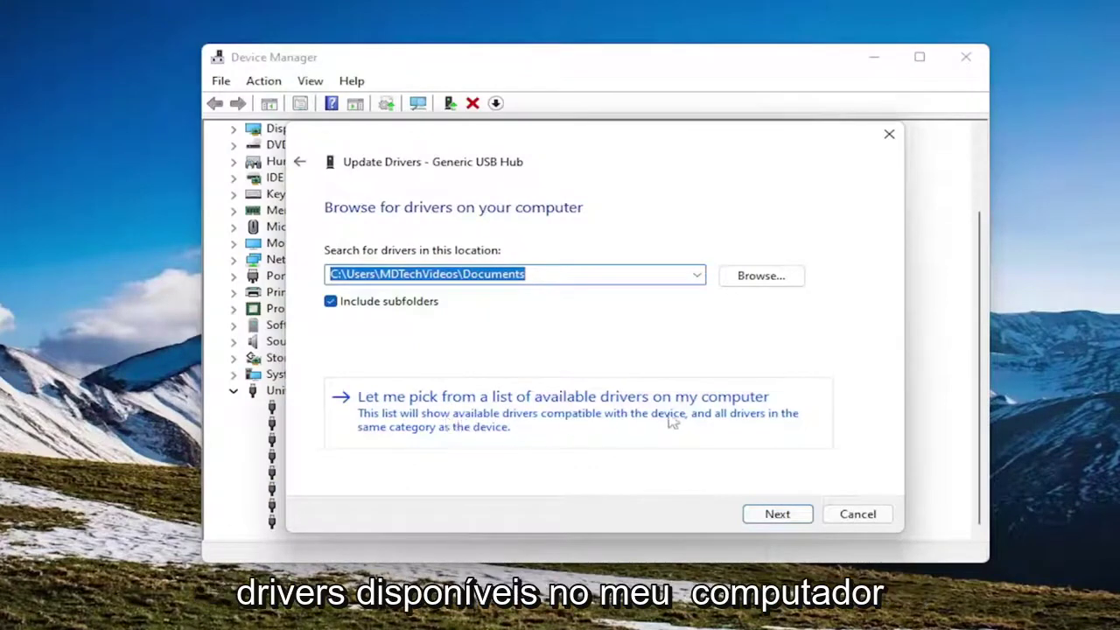
left_click(704, 413)
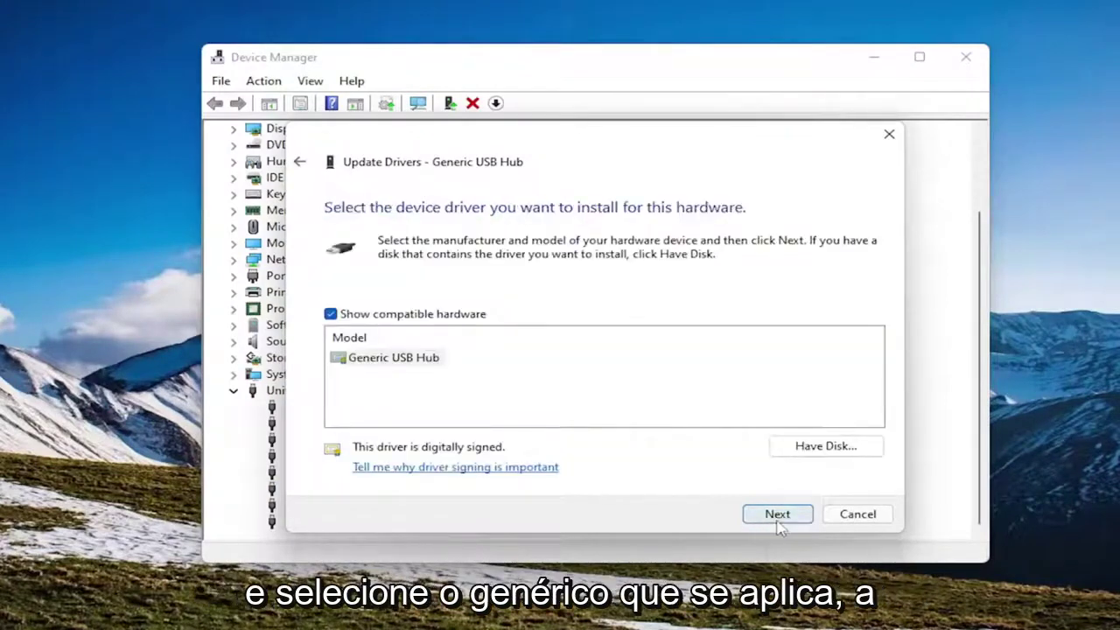
left_click(389, 366)
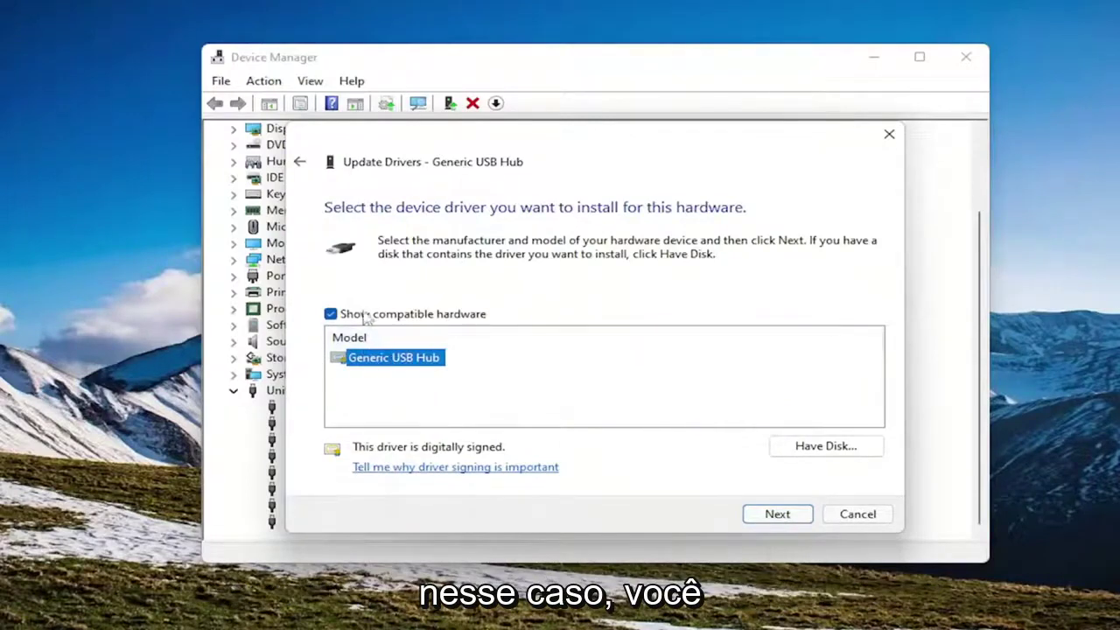
left_click(778, 514)
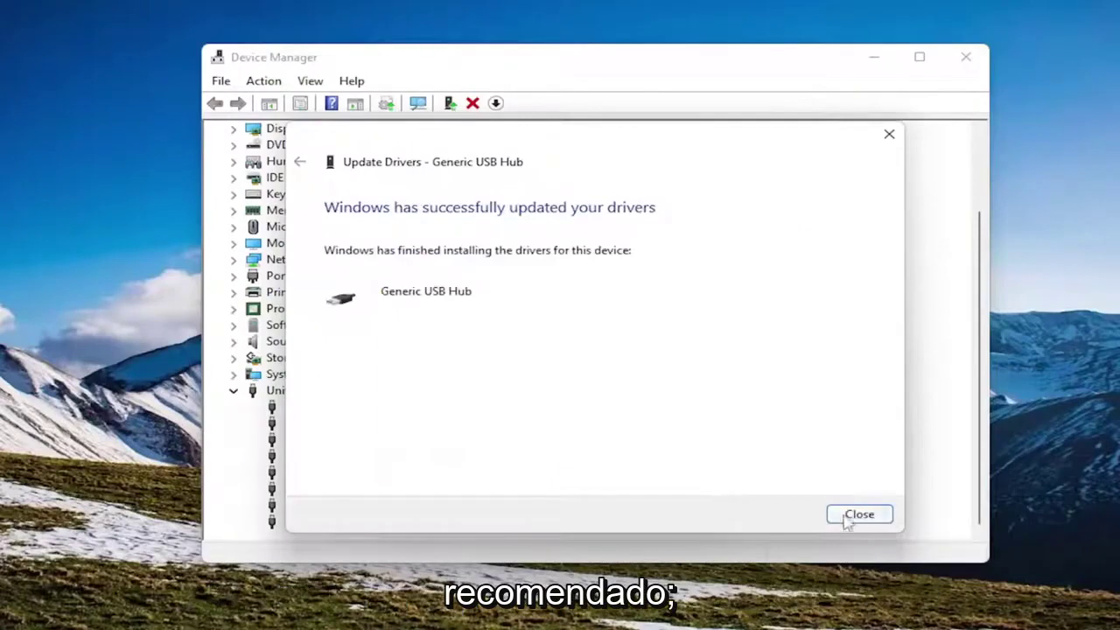
- Reinstall the first USB Root Hub's driver from the computer's available drivers
left_click(859, 514)
scroll(319, 477, "down", 3)
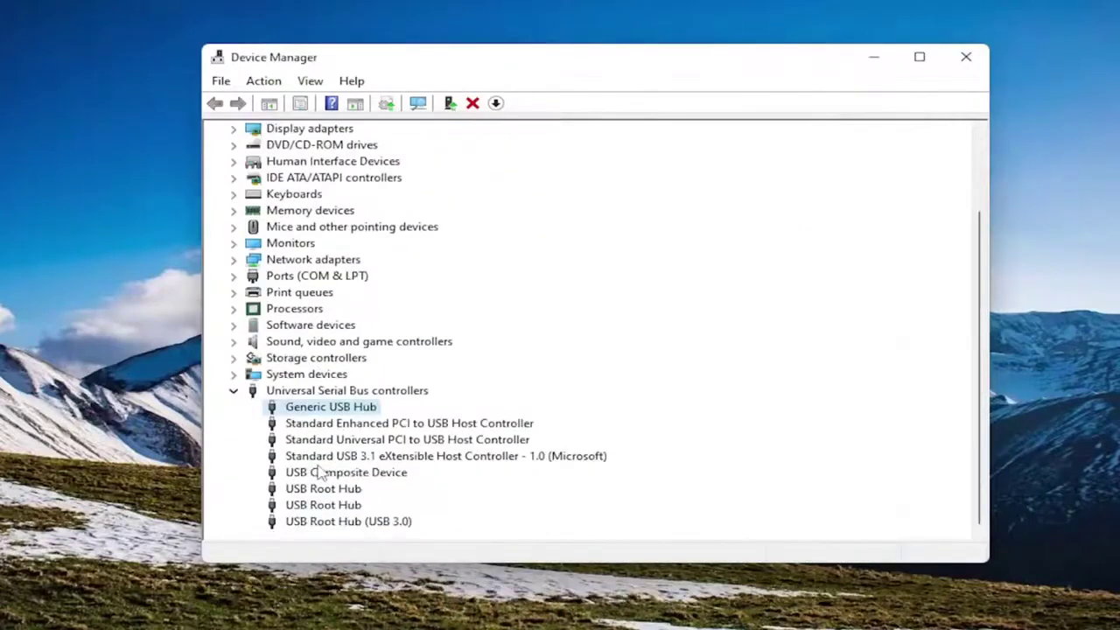
left_click(317, 493)
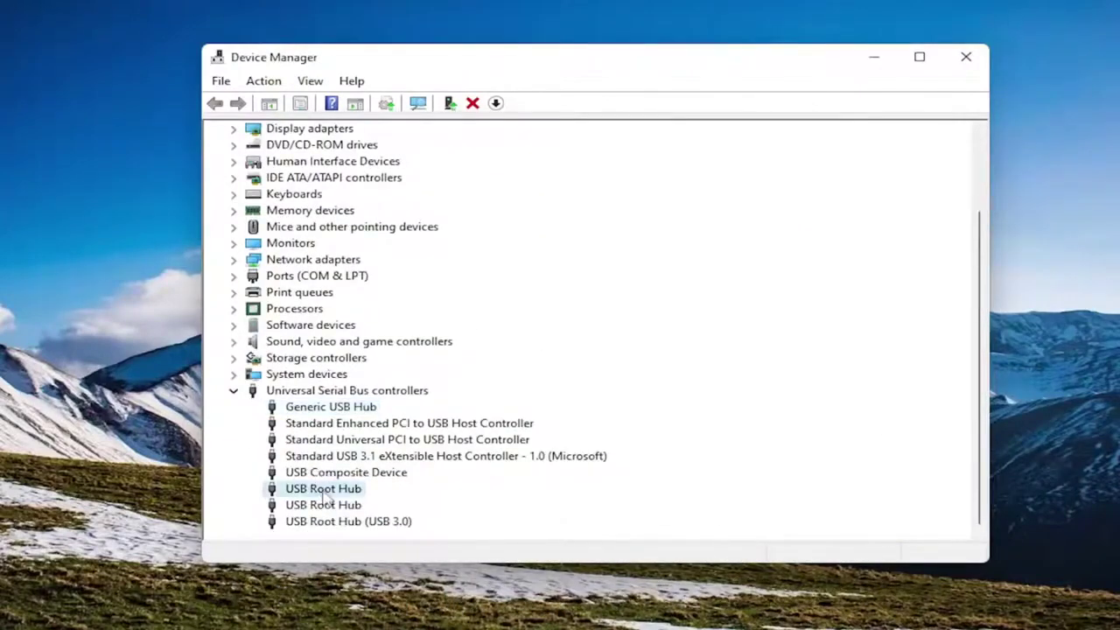
right_click(329, 493)
left_click(371, 504)
left_click(622, 385)
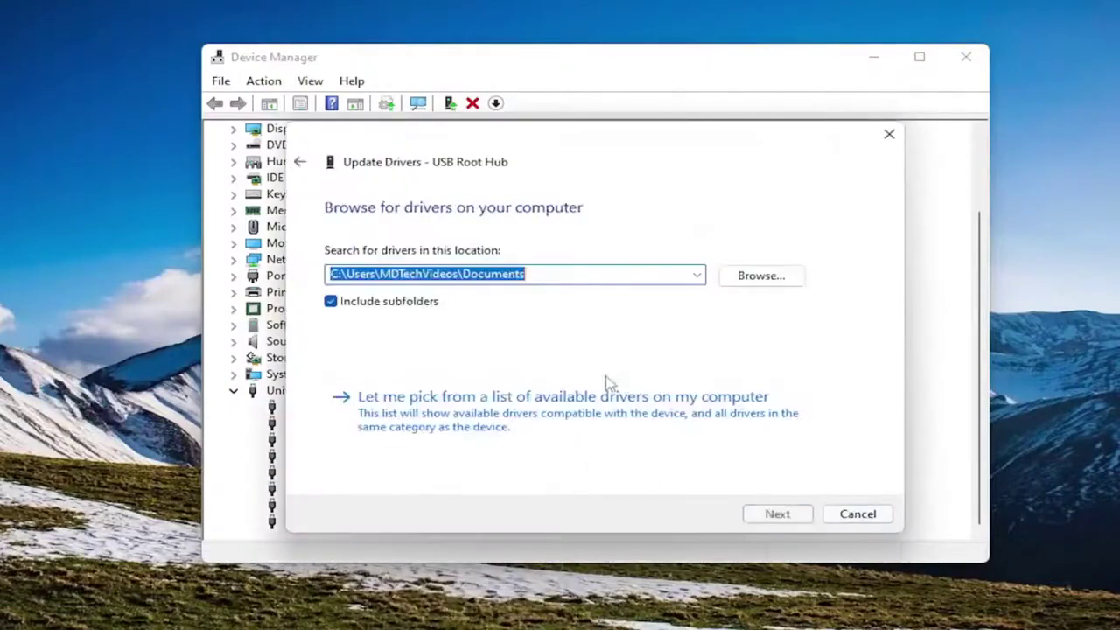
left_click(680, 430)
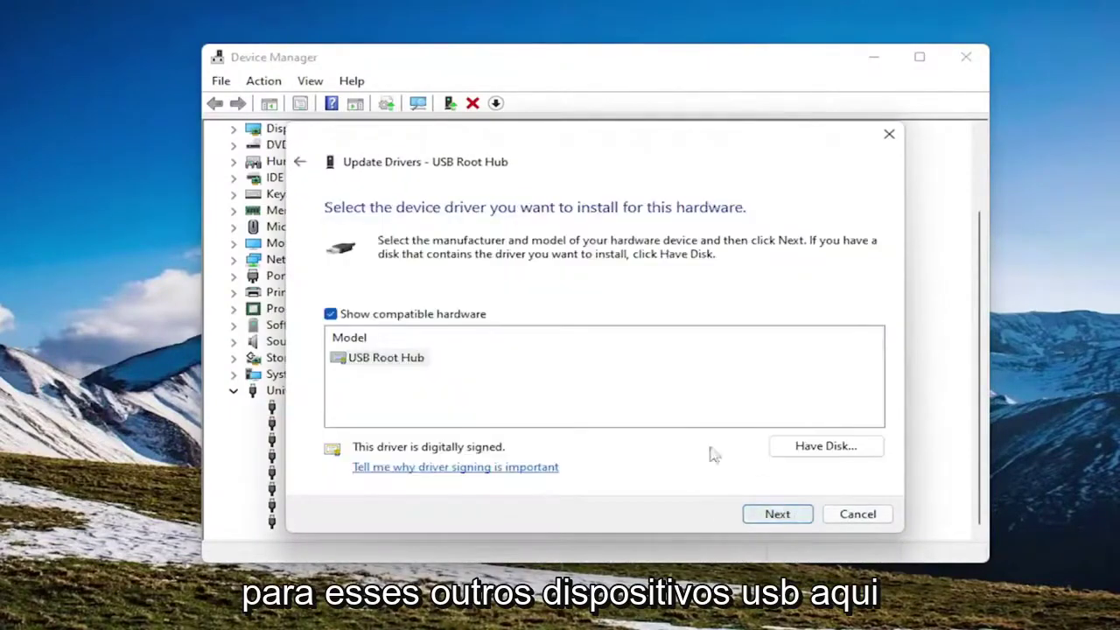
left_click(802, 514)
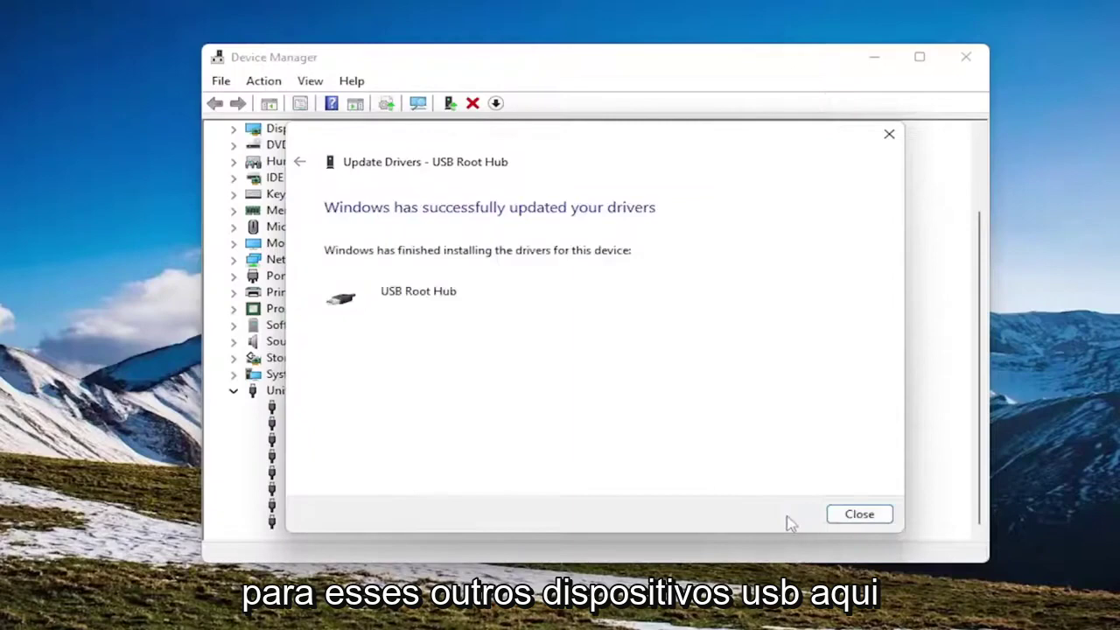
left_click(875, 517)
- Reinstall the second USB Root Hub's driver from the computer's available drivers
scroll(366, 518, "down", 1)
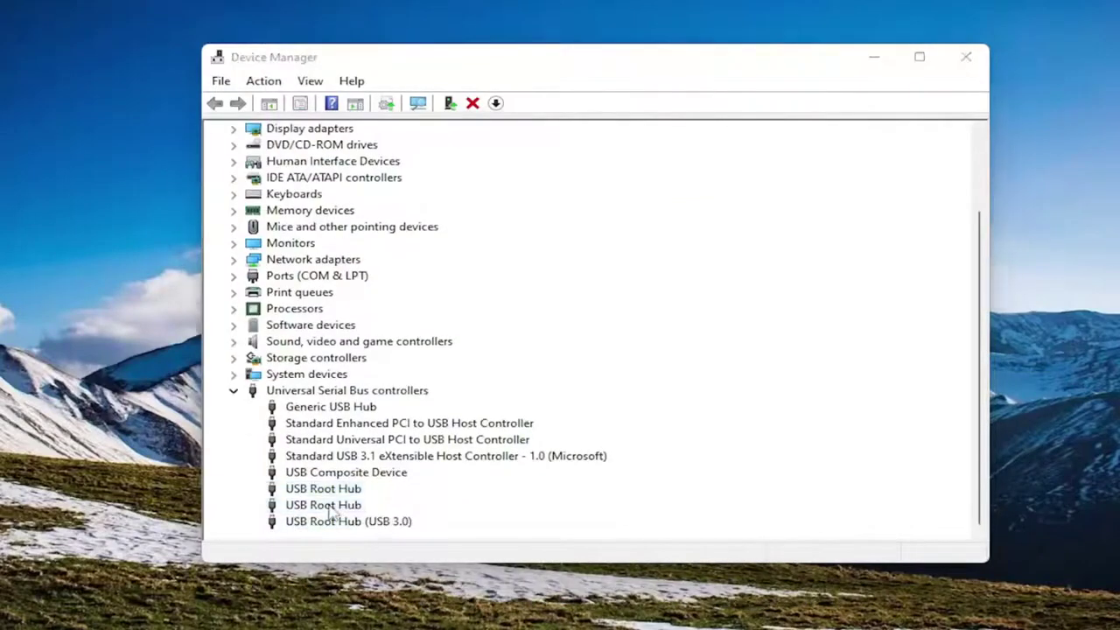
double_click(331, 506)
left_click(756, 497)
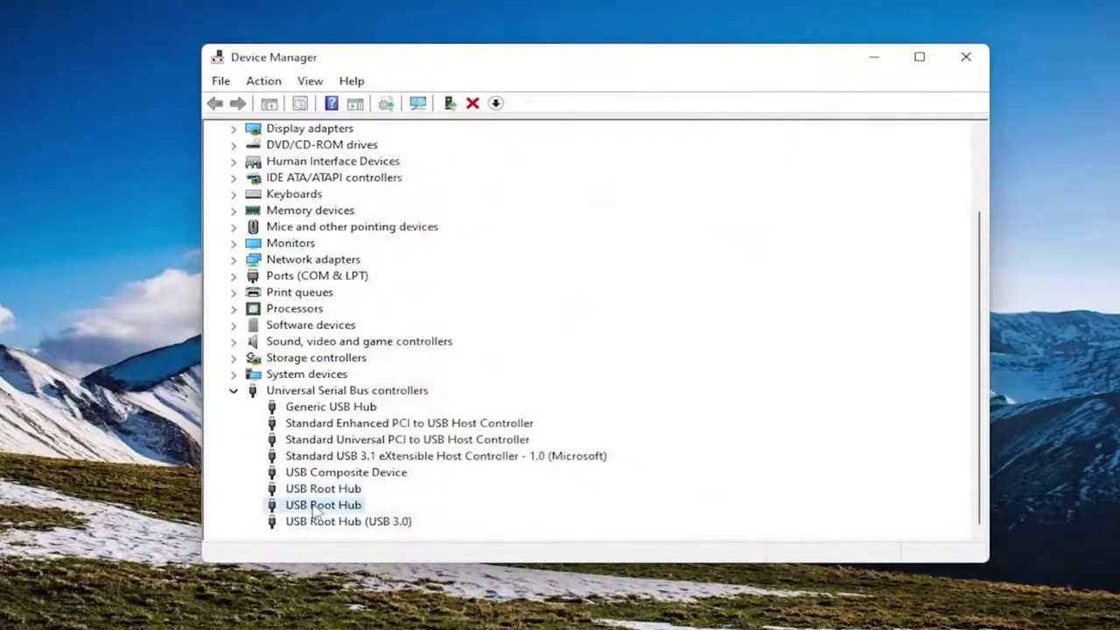
right_click(309, 506)
left_click(377, 517)
left_click(560, 372)
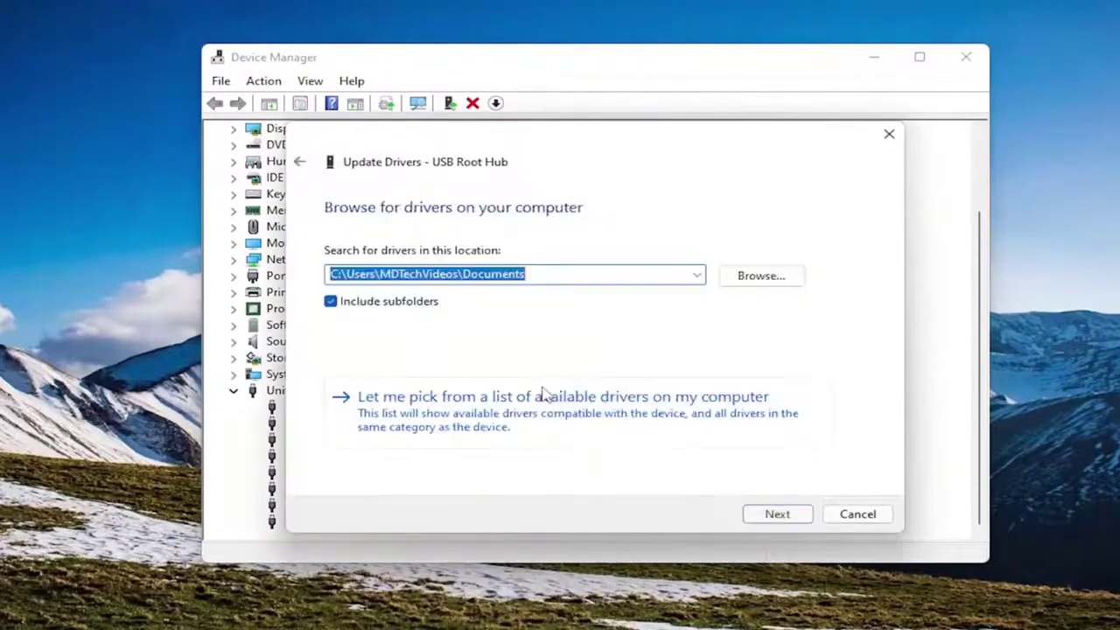
left_click(564, 420)
left_click(776, 511)
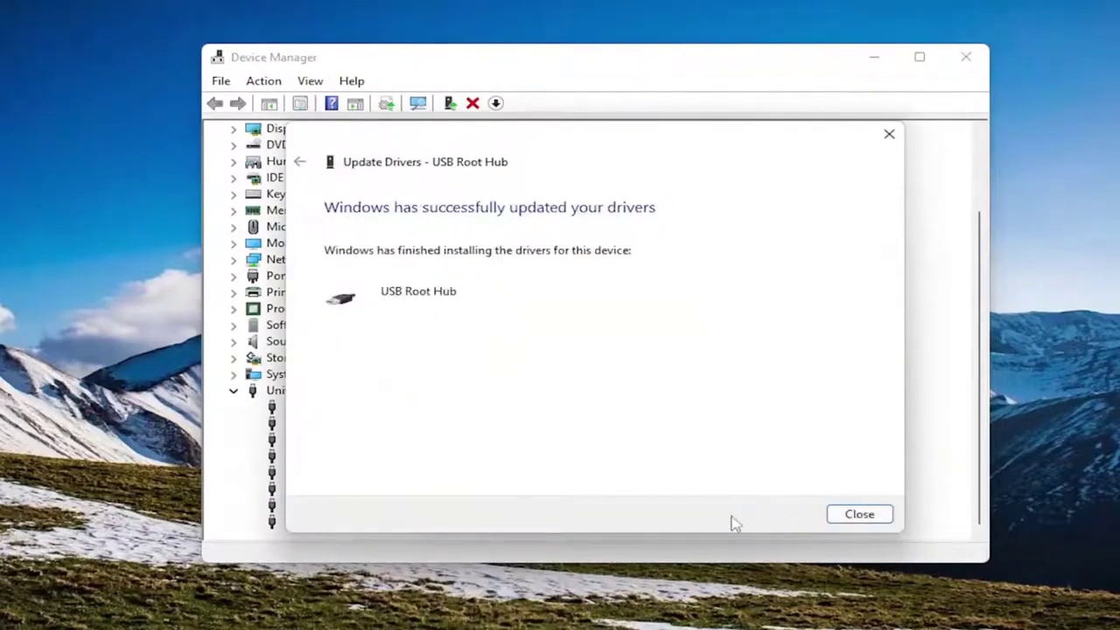
left_click(855, 514)
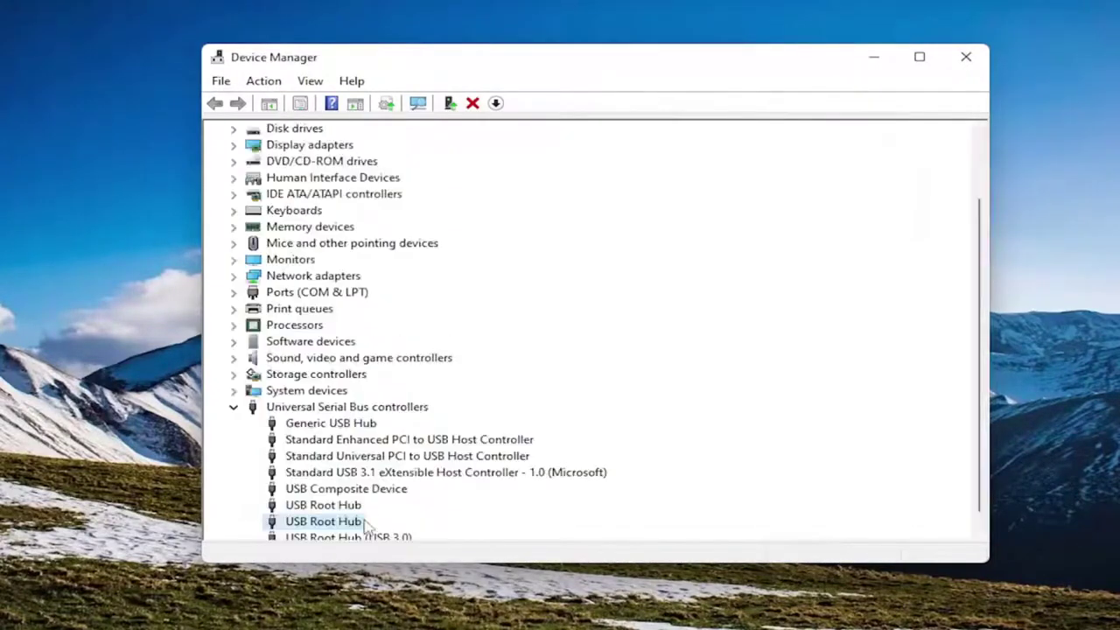
- Reinstall the USB Root Hub (USB 3.0) driver from the compatible drivers list
right_click(357, 522)
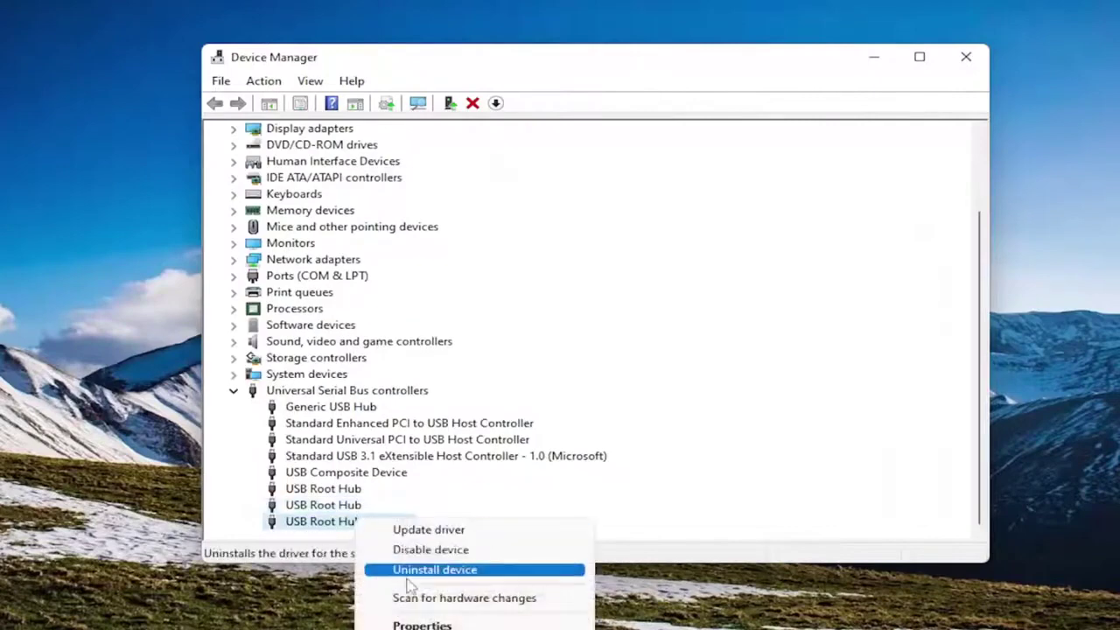
left_click(412, 531)
left_click(528, 390)
left_click(525, 420)
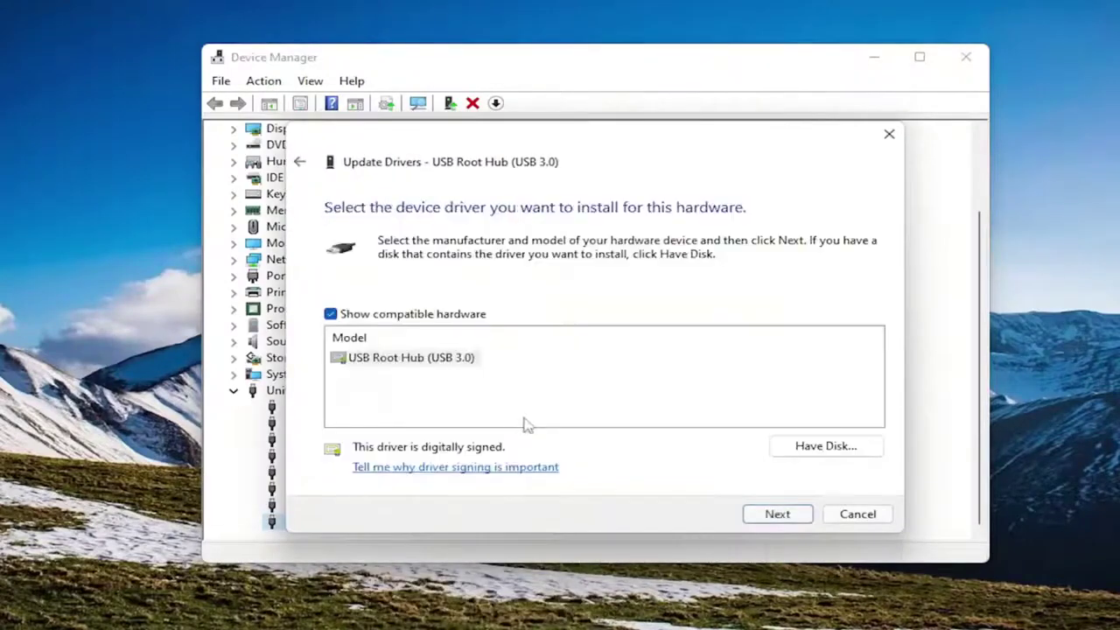
left_click(792, 520)
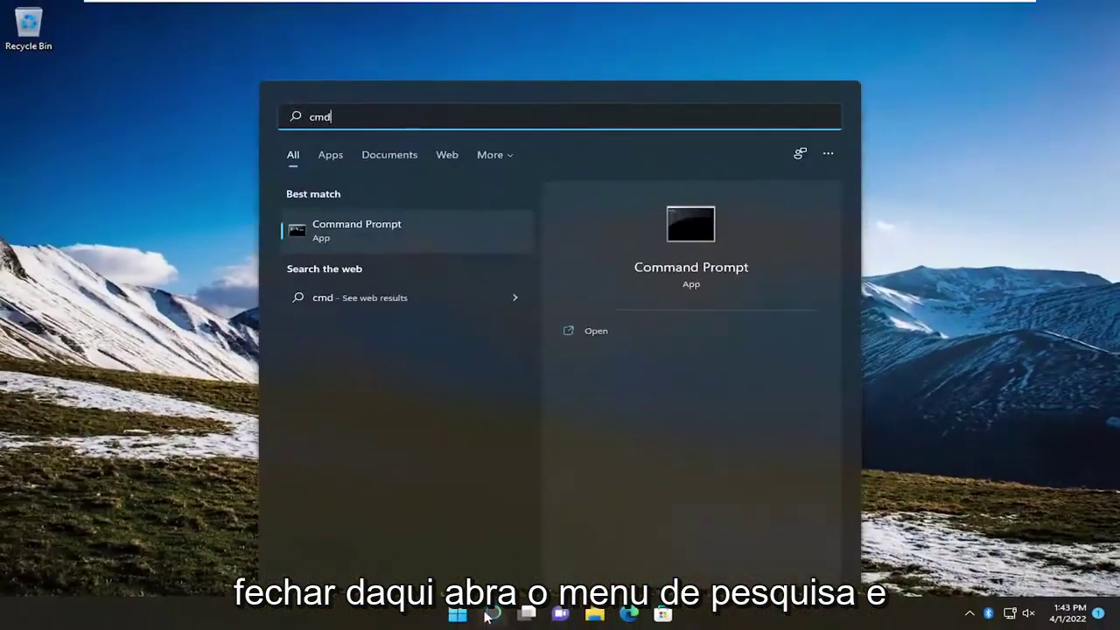
- Search 'cmd' and launch Command Prompt as administrator, approving the UAC prompt
type("cmd")
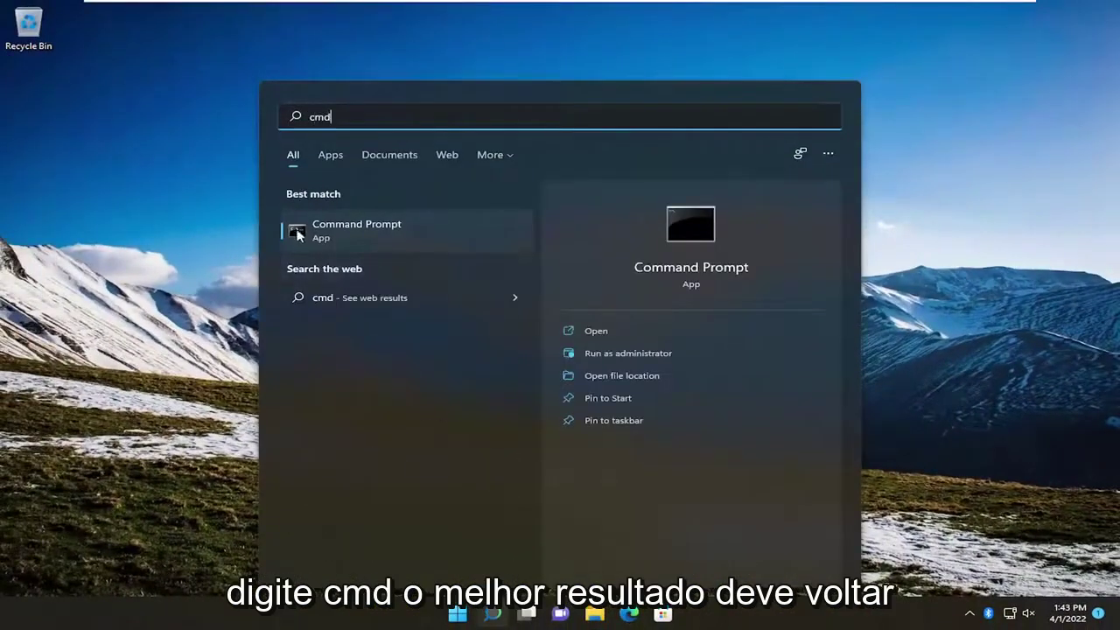
right_click(341, 230)
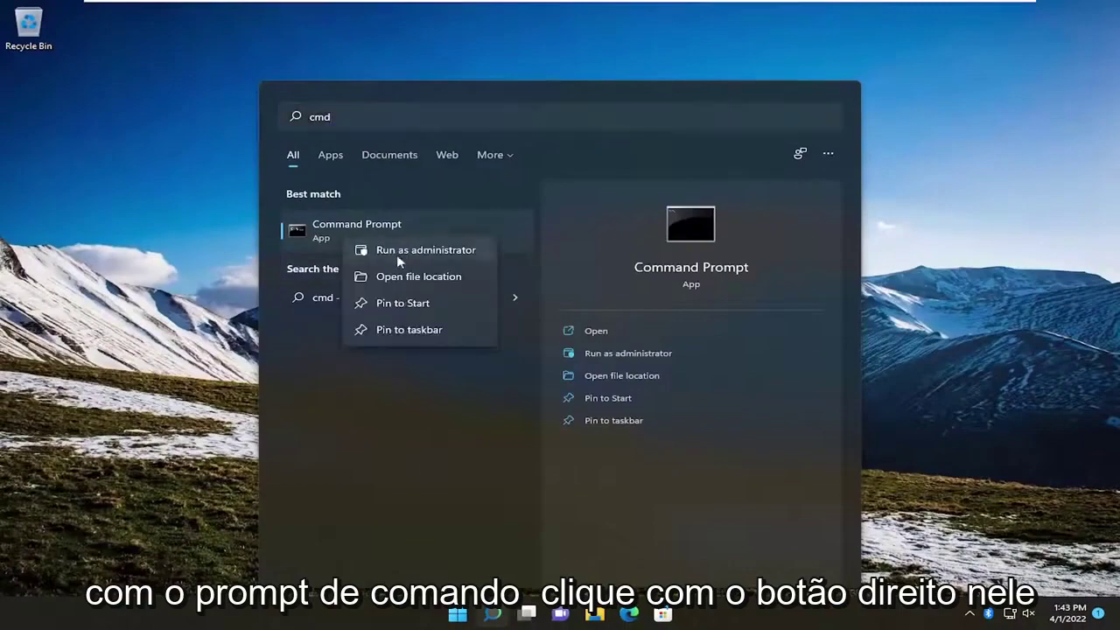
left_click(412, 251)
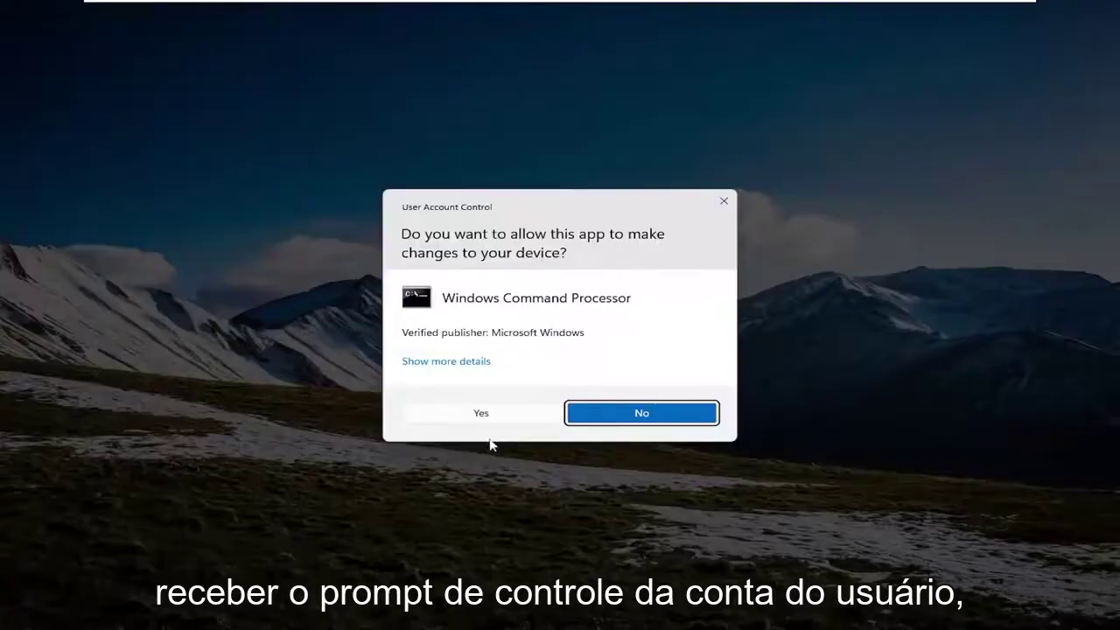
left_click(482, 413)
type("sfc")
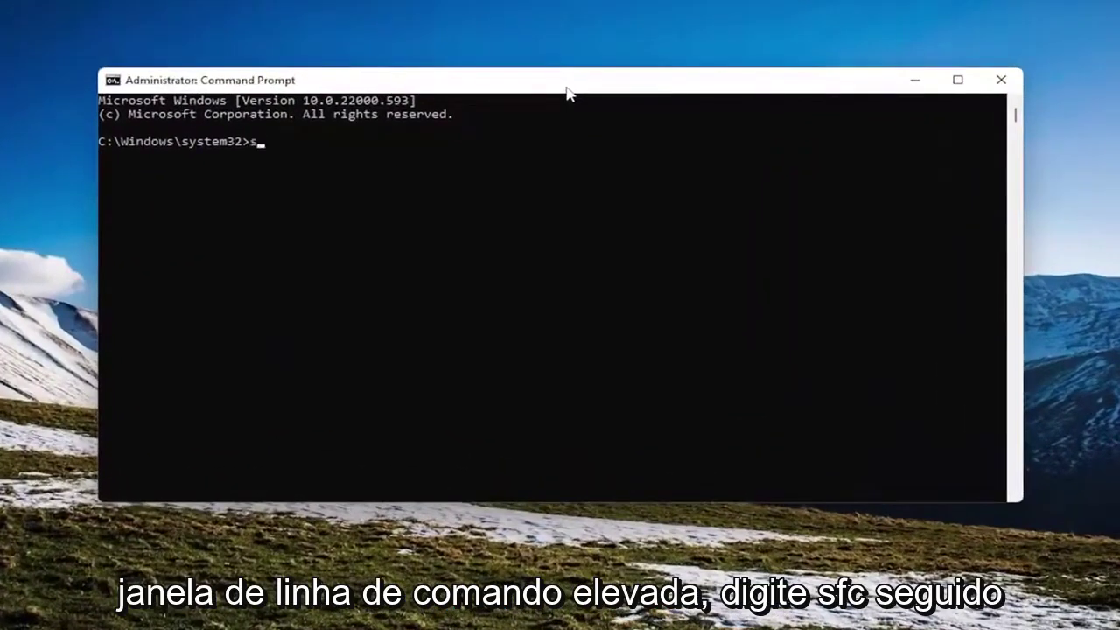
- Run sfc /scannow in the elevated Command Prompt to scan and repair system files
type(" /sc")
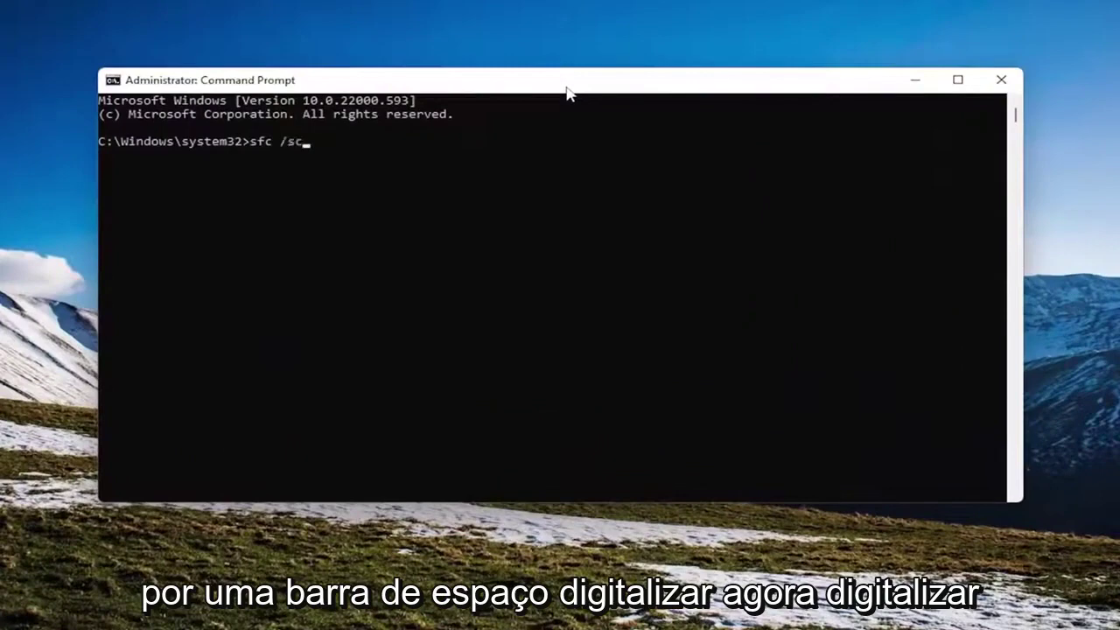
type("annow")
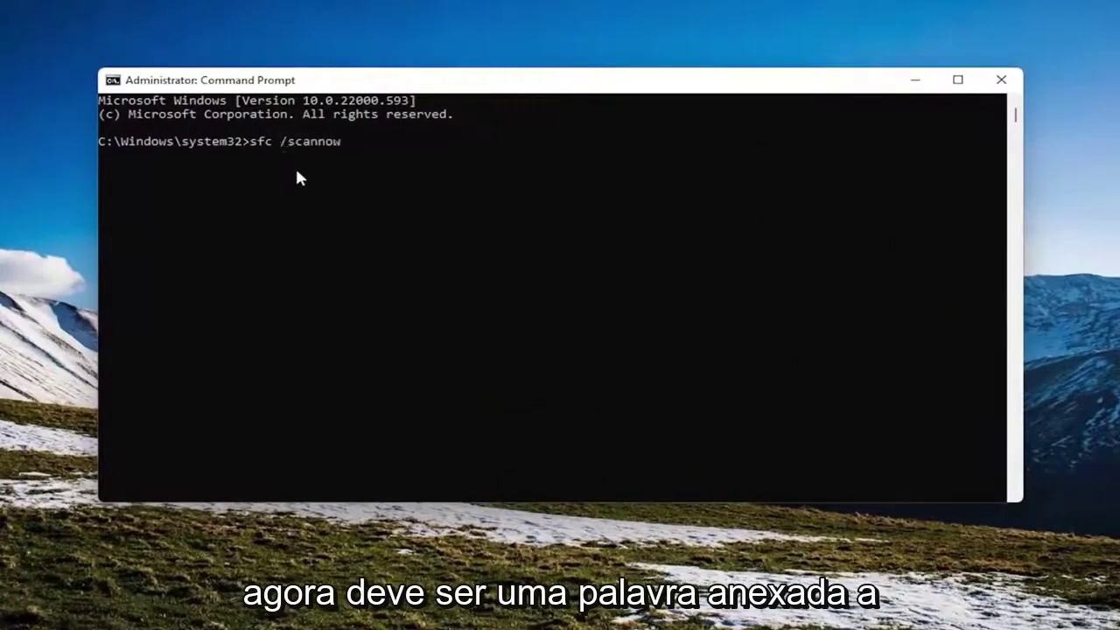
key("Return")
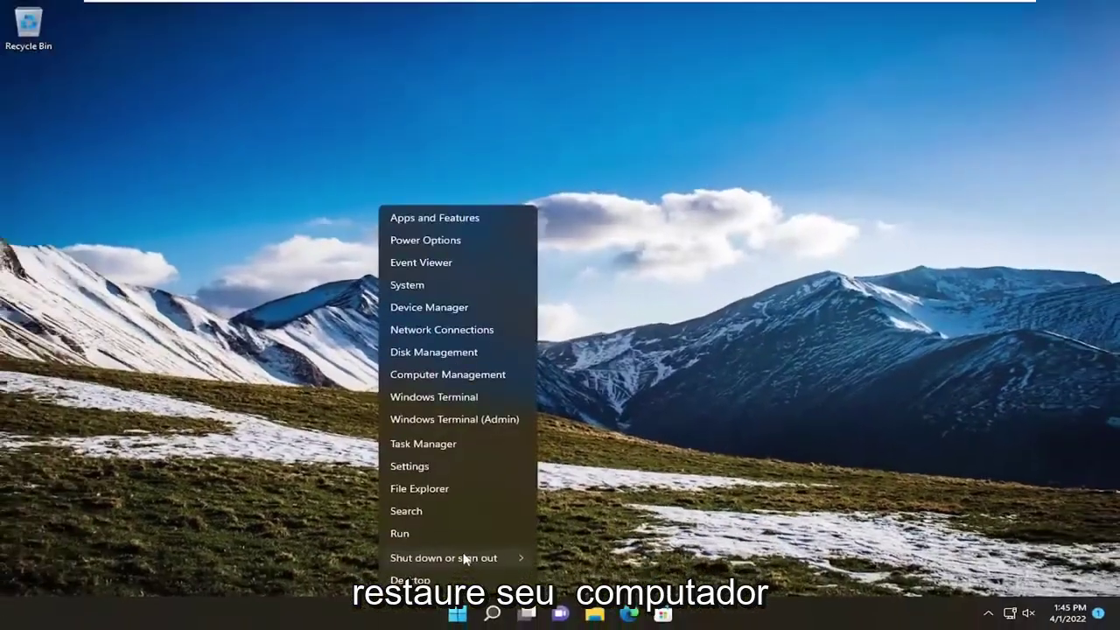
- Restart the PC from the Start menu's shut down options
mouse_move(444, 557)
left_click(574, 580)
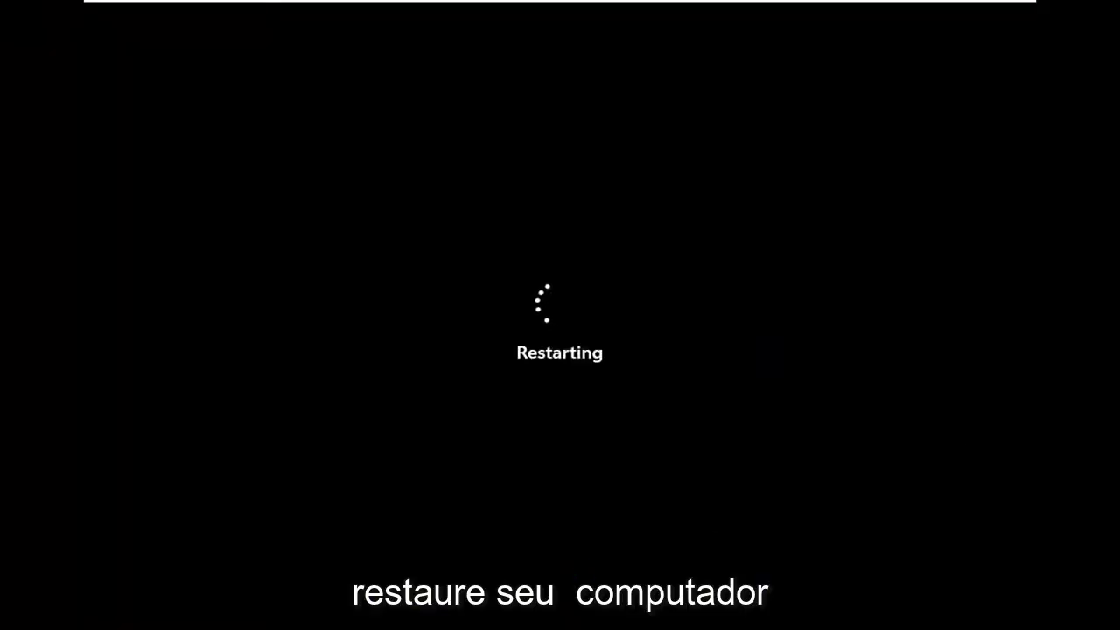